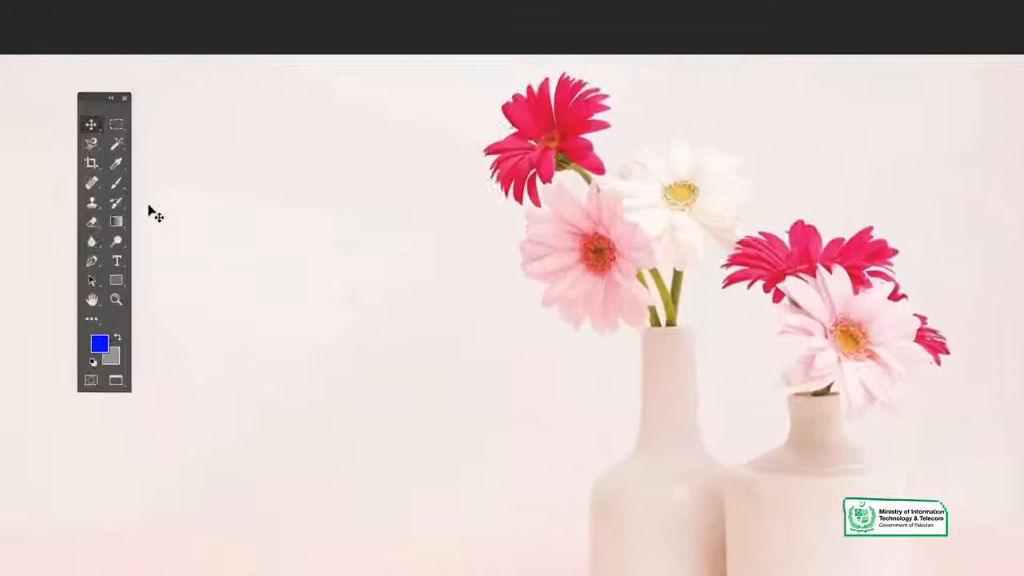
- Examine the lower part of the two flower vases up close
right_click(91, 143)
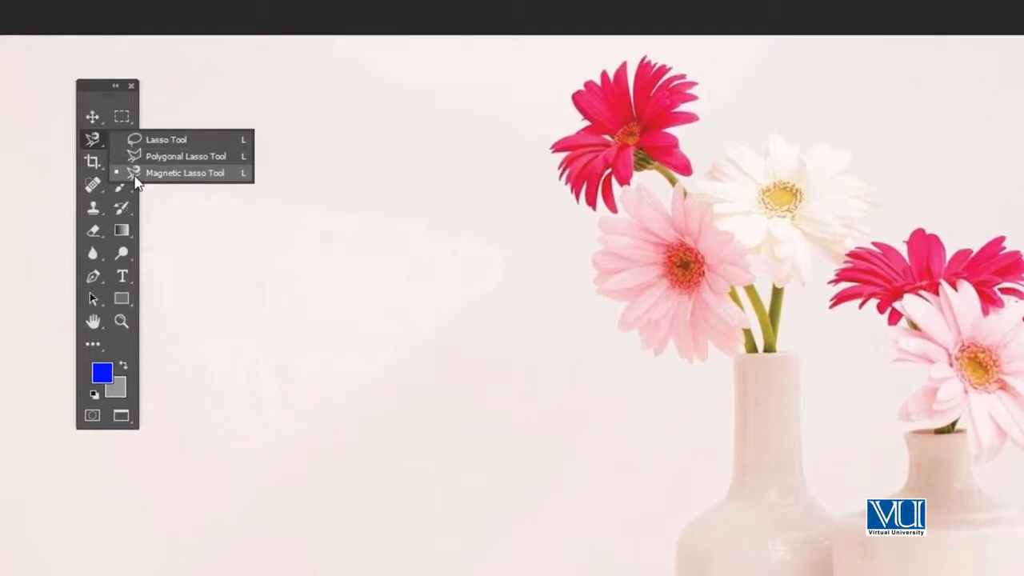
left_click(135, 176)
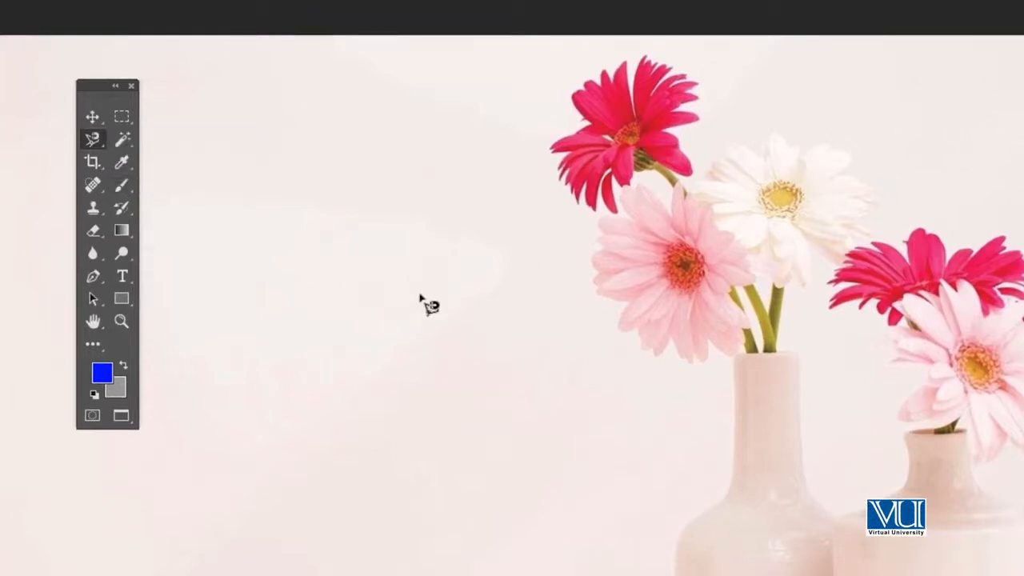
left_click_drag(659, 485, 567, 414)
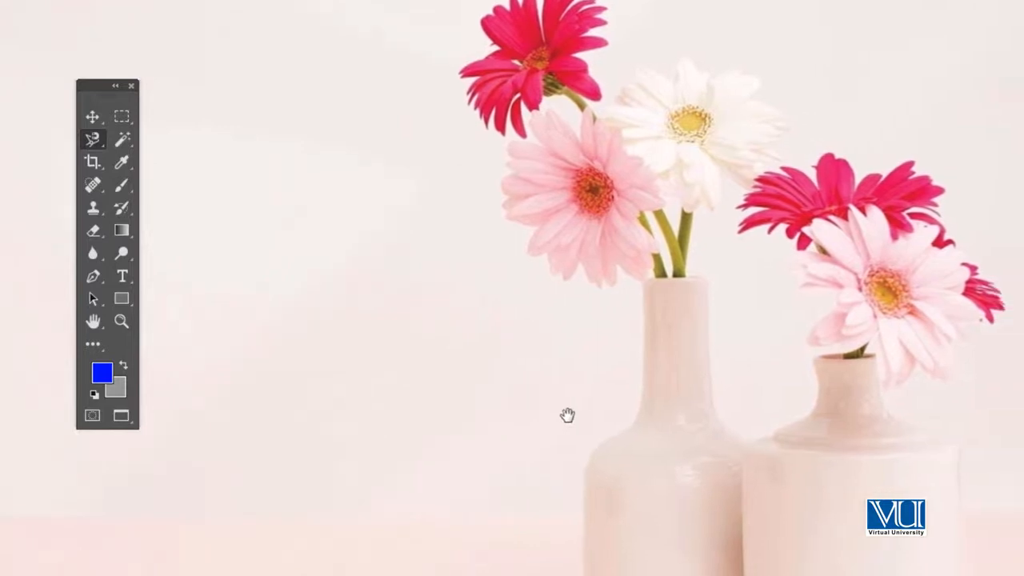
left_click_drag(908, 533, 881, 522)
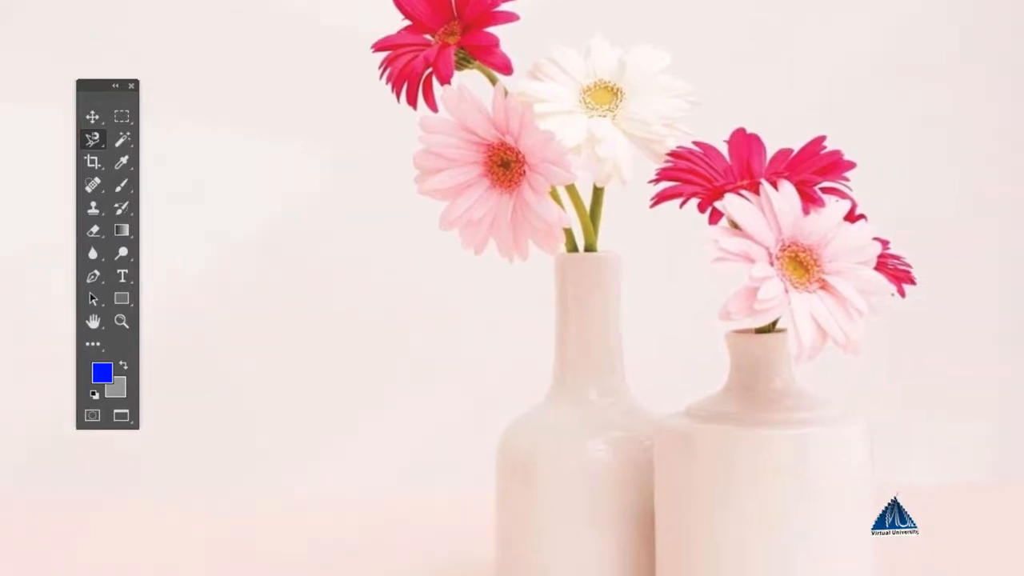
key("z")
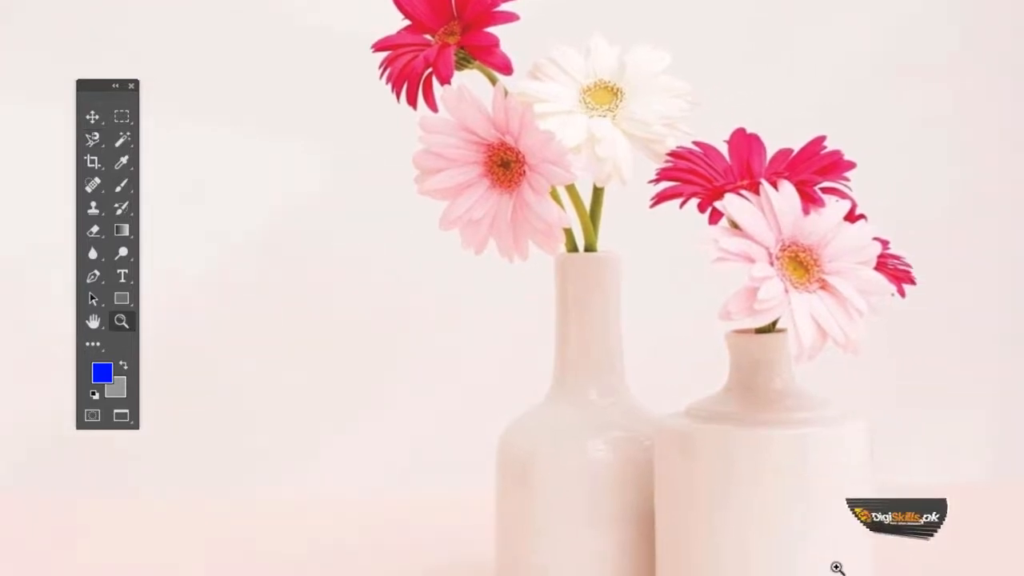
left_click(837, 560)
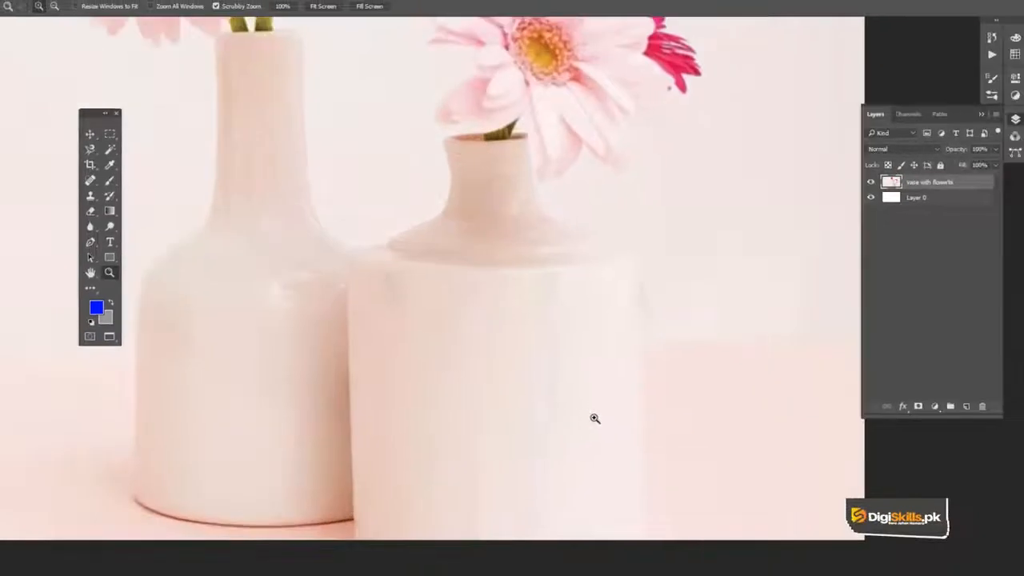
left_click_drag(587, 356, 624, 327)
key("ctrl+space")
left_click(547, 278, "alt")
key("ctrl+plus")
key("ctrl+plus")
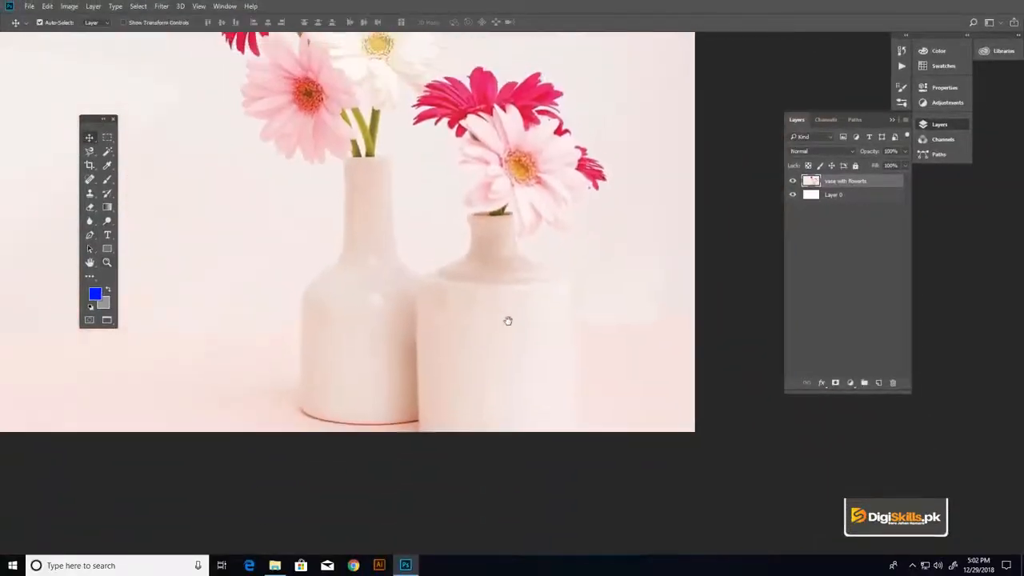
left_click(518, 394)
key("ctrl")
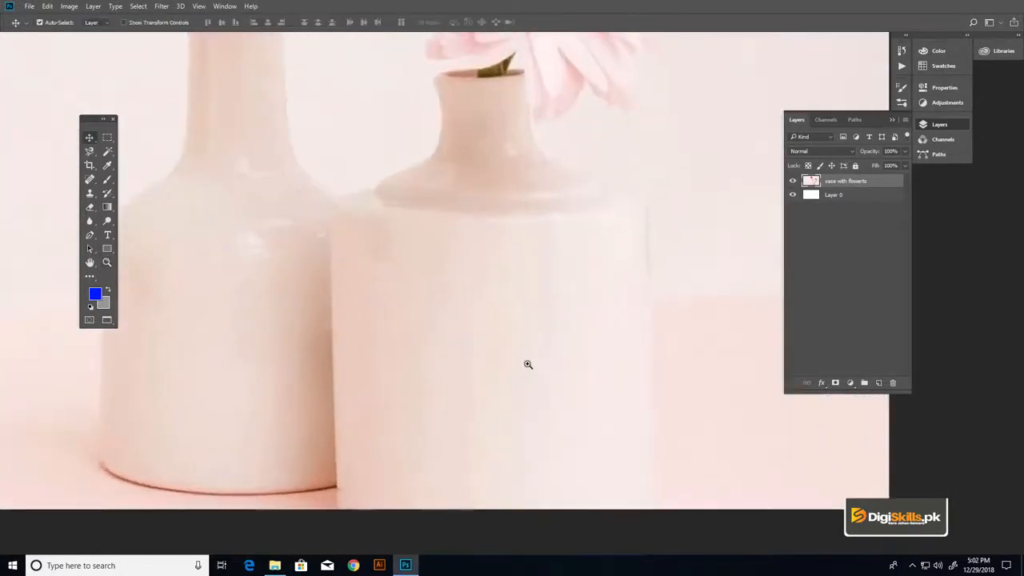
left_click_drag(554, 364, 528, 345)
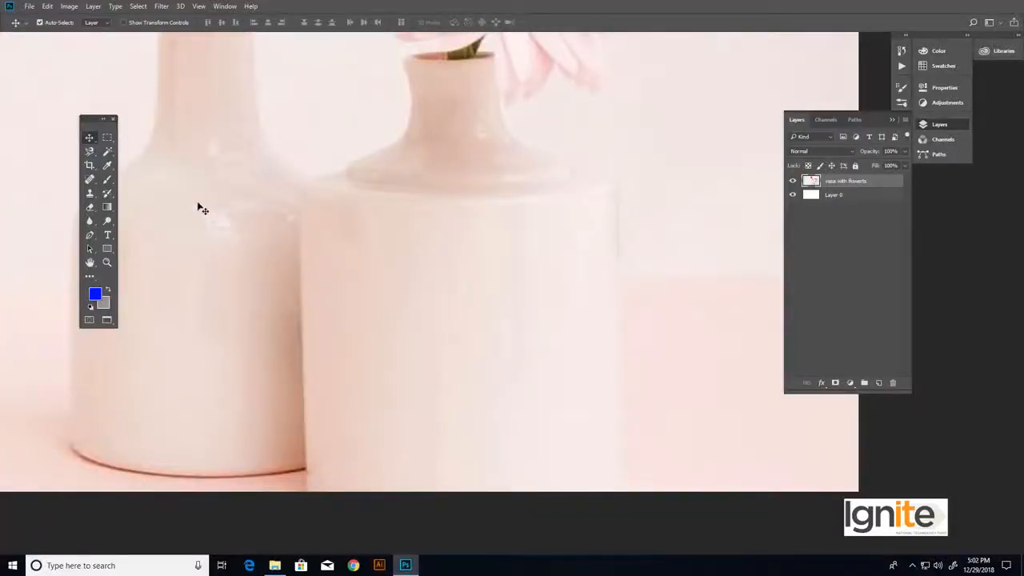
- Start a Magnetic Lasso outline at the right vase's base and trace up its right side to the shoulder
left_click(95, 152)
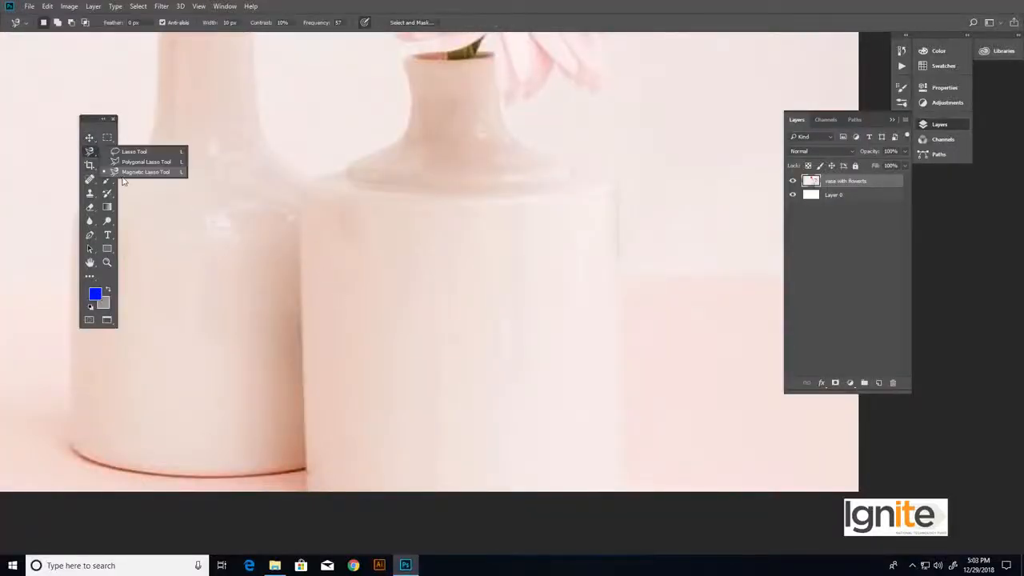
left_click(132, 179)
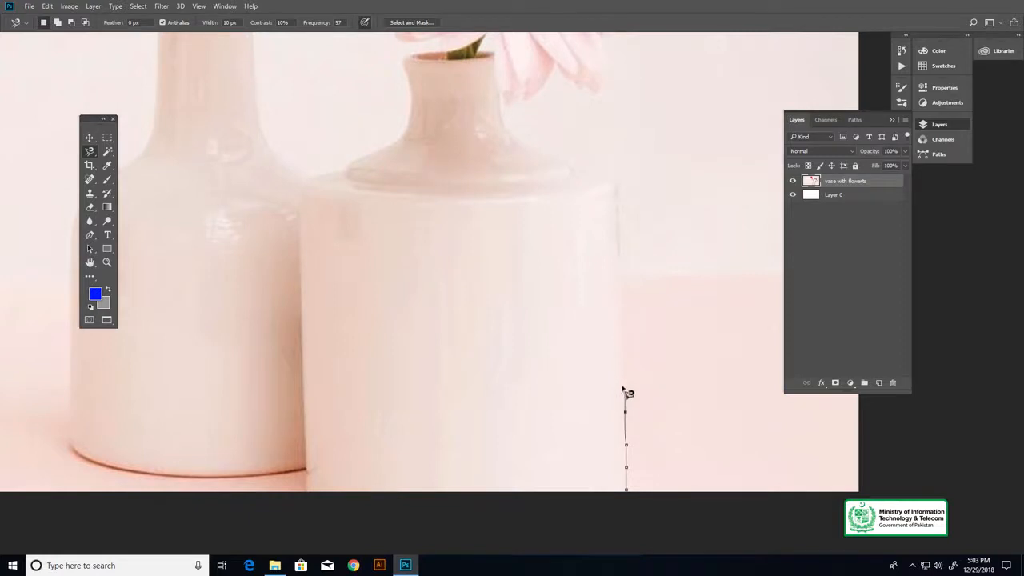
key("Delete")
left_click(623, 357)
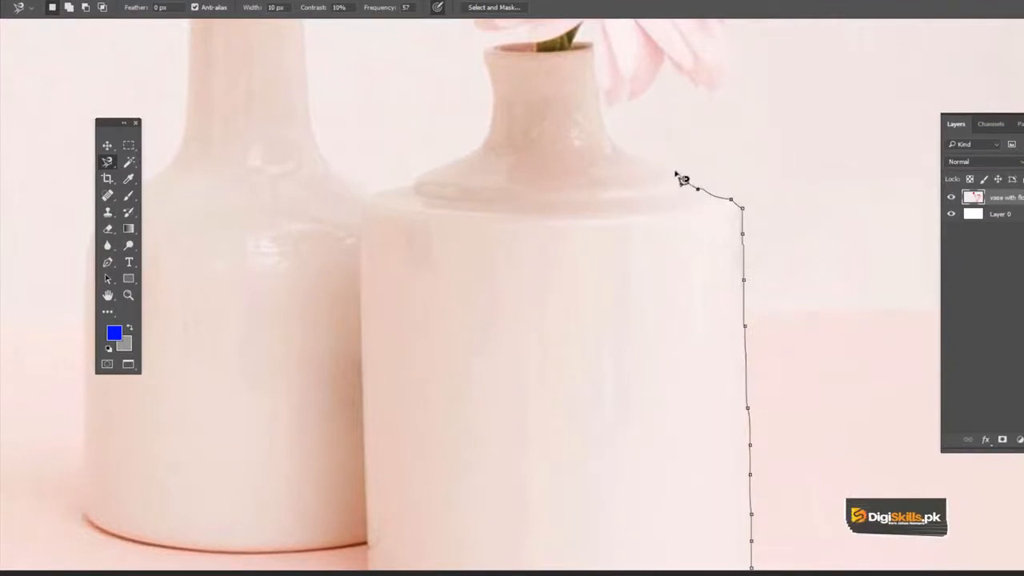
- Continue the Magnetic Lasso outline past the right vase's neck and around the outer petals of its pink and red flowers
left_click_drag(616, 142, 630, 285)
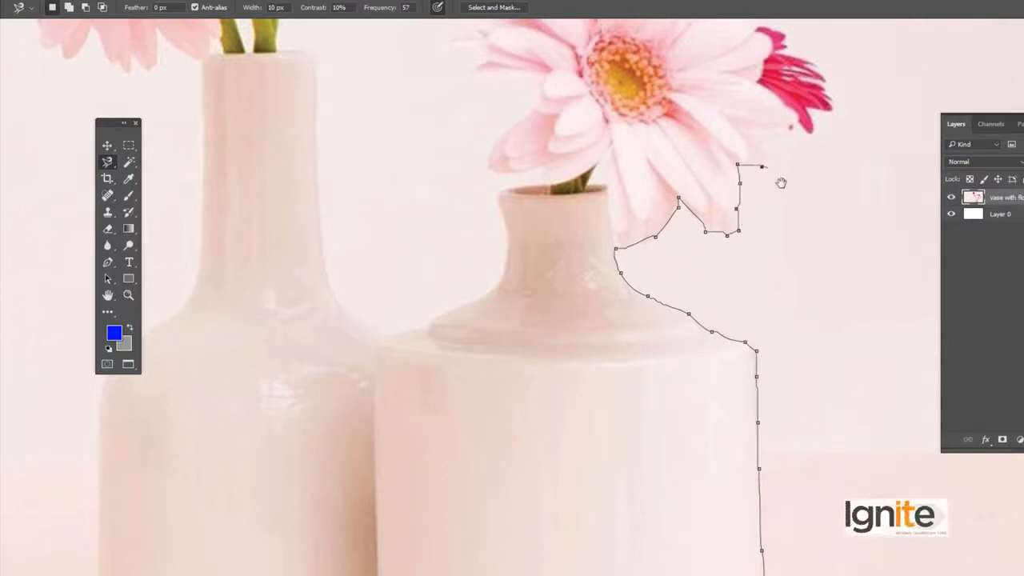
left_click_drag(780, 182, 767, 313)
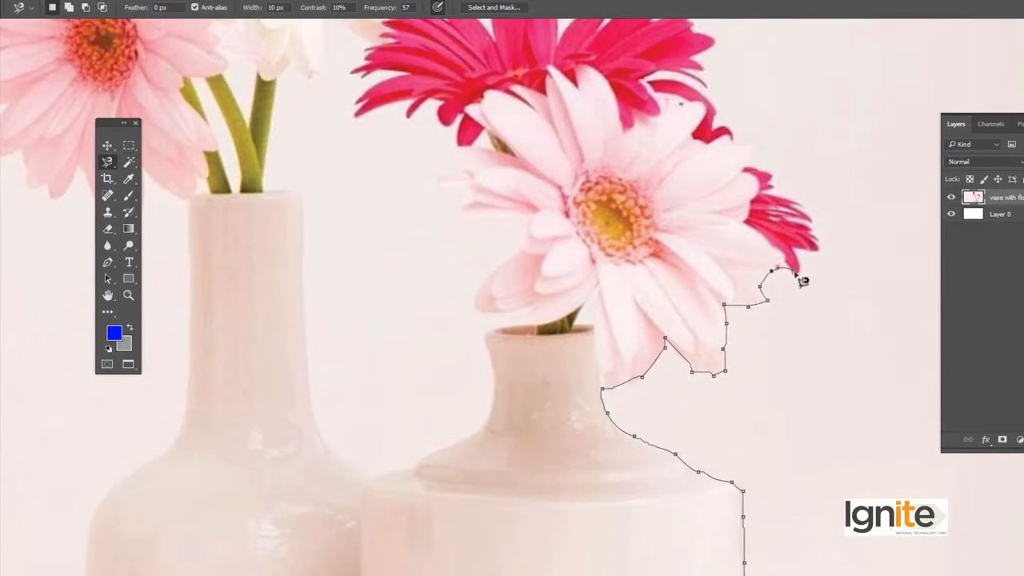
left_click_drag(806, 281, 795, 337)
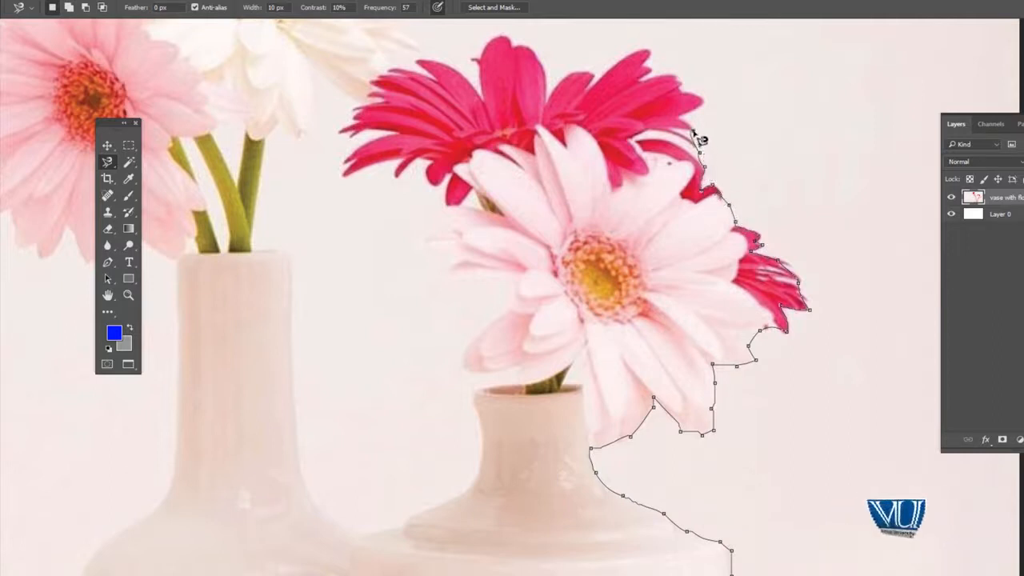
key("space")
left_click_drag(702, 114, 778, 239)
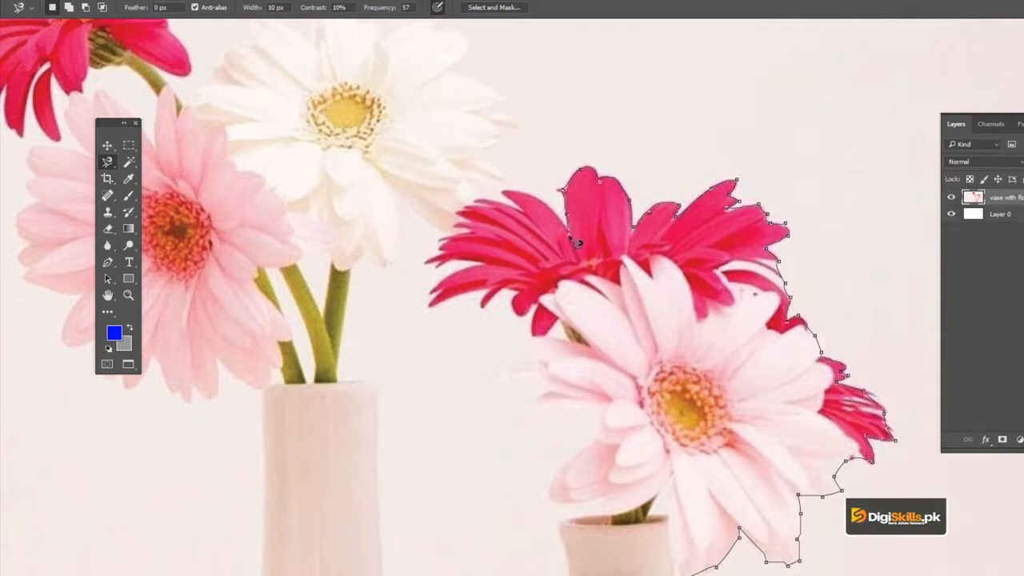
- Trace the white flower's upper edge, removing misplaced anchor points and adding manual ones at the petal tips up to the red flower's stem
left_click_drag(514, 195, 604, 282)
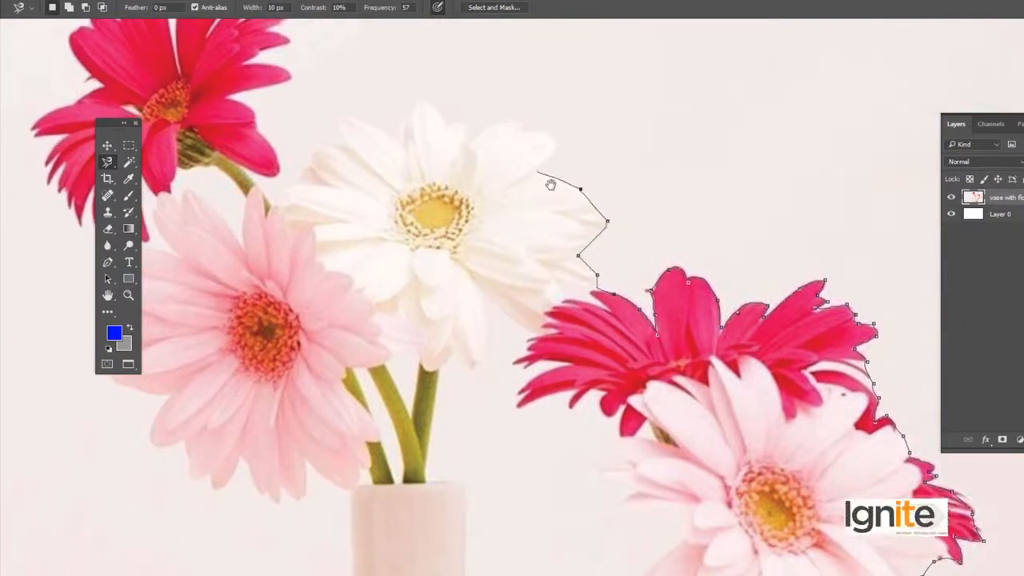
left_click_drag(550, 185, 726, 313)
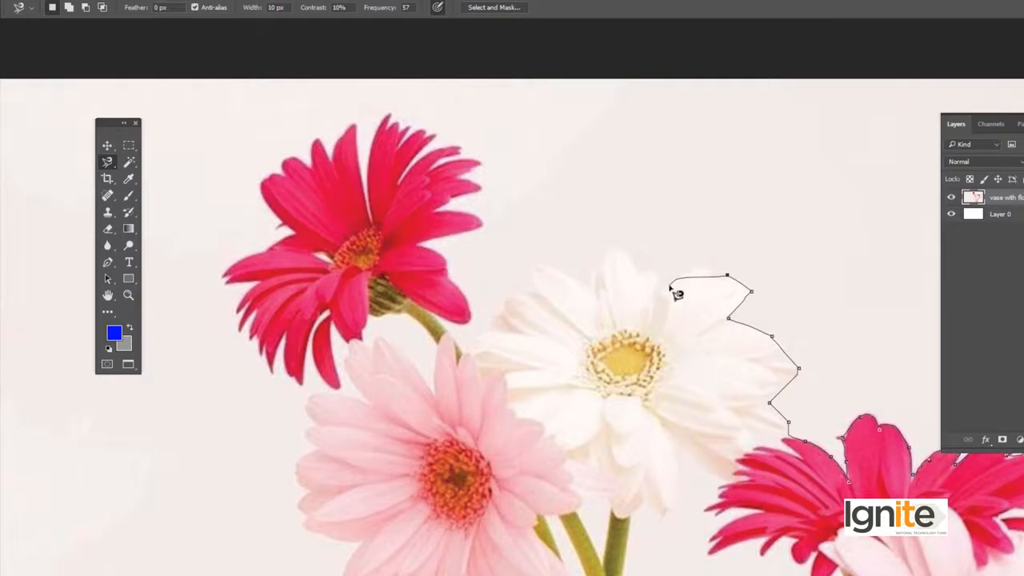
key("Delete")
key("Delete")
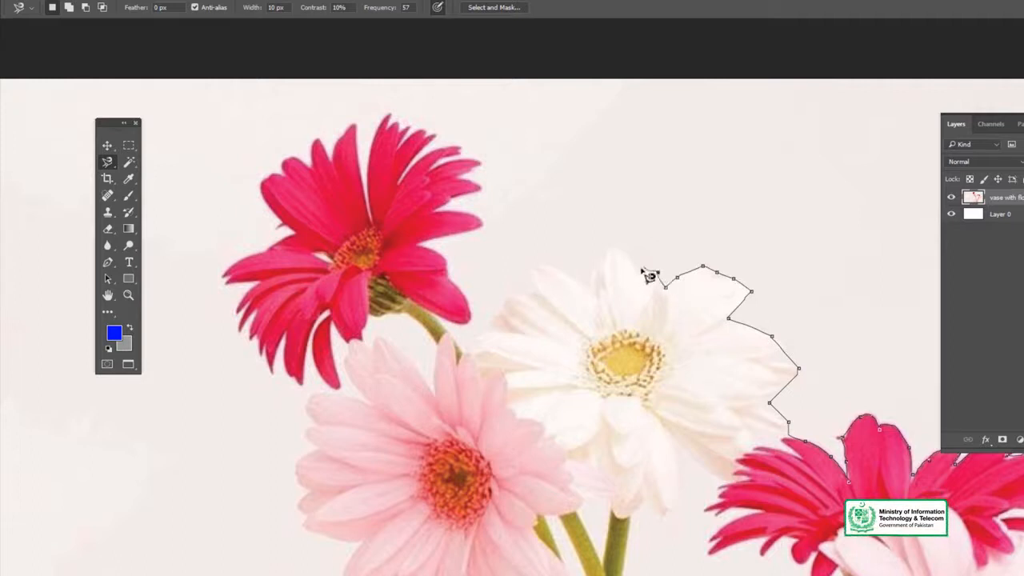
left_click(613, 246)
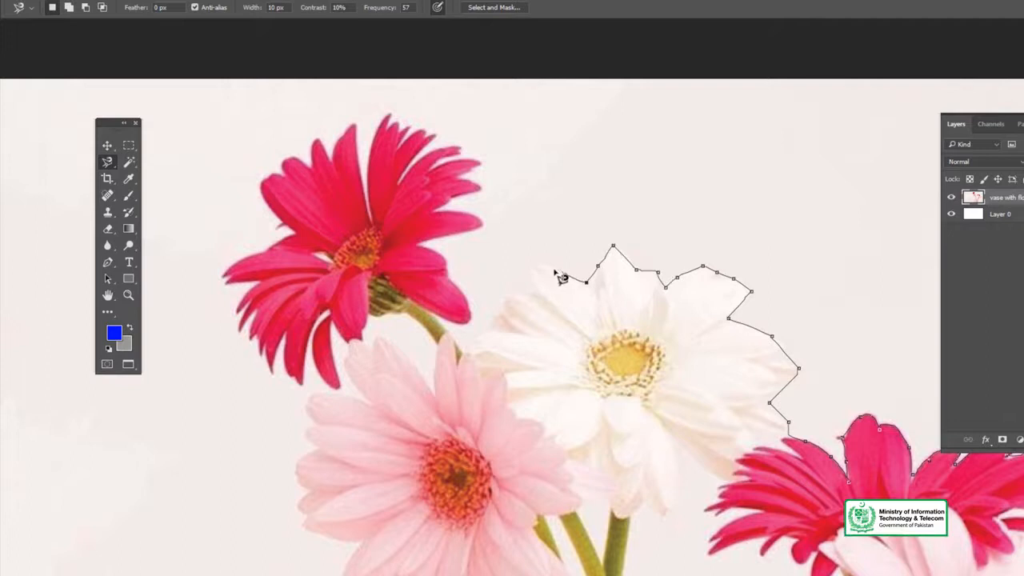
left_click(524, 268)
left_click(533, 297)
left_click(505, 296)
left_click(494, 317)
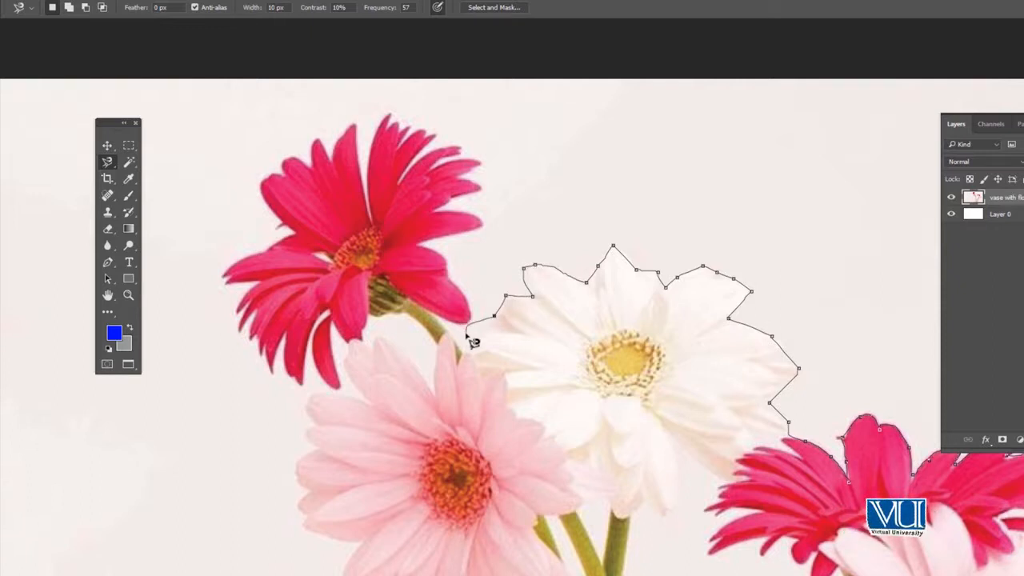
left_click(485, 328)
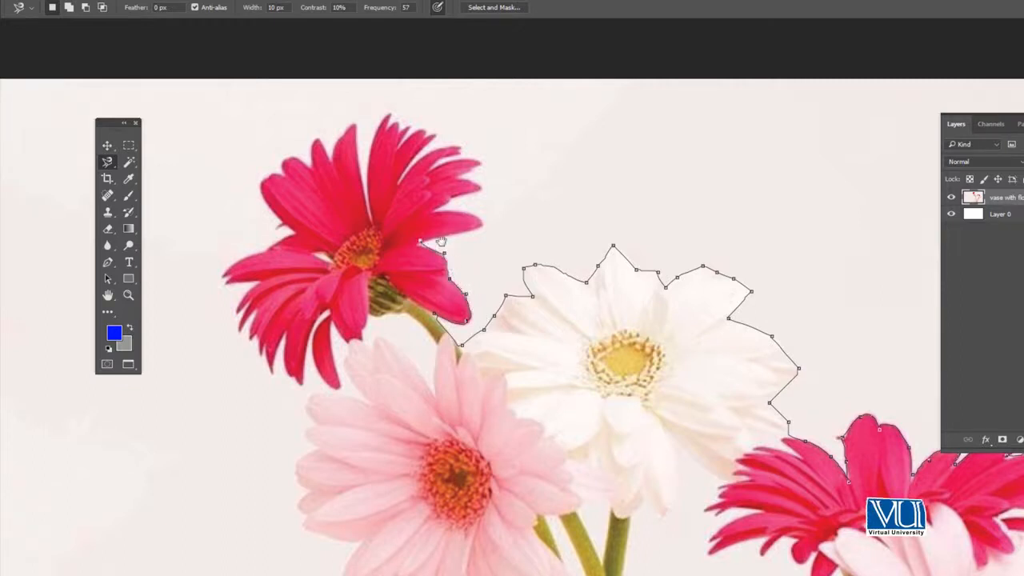
- Continue the outline around the upper-left red flower's petals and down the outer edge of the pink flower below it
left_click_drag(428, 248, 648, 286)
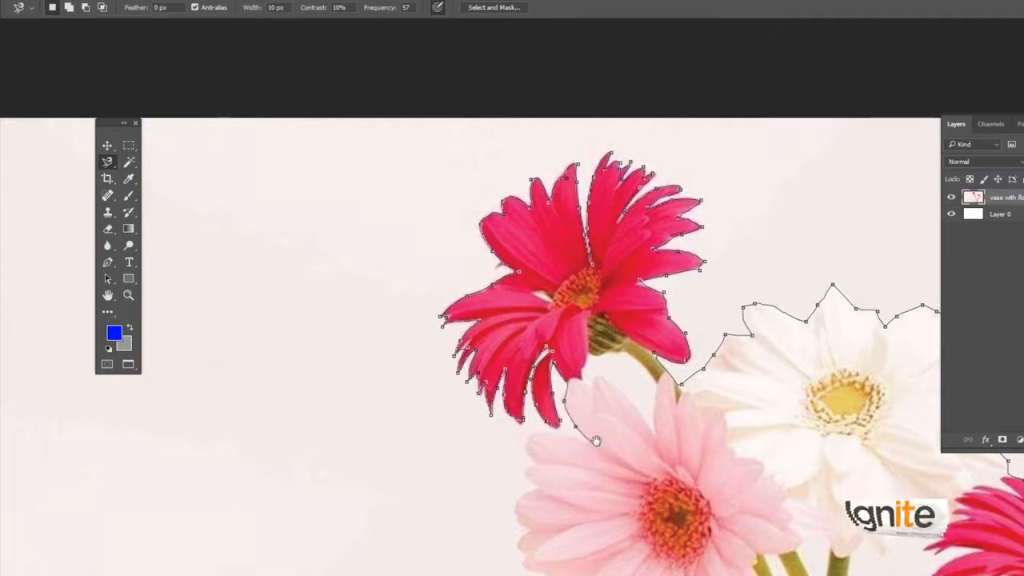
left_click_drag(595, 435, 622, 329)
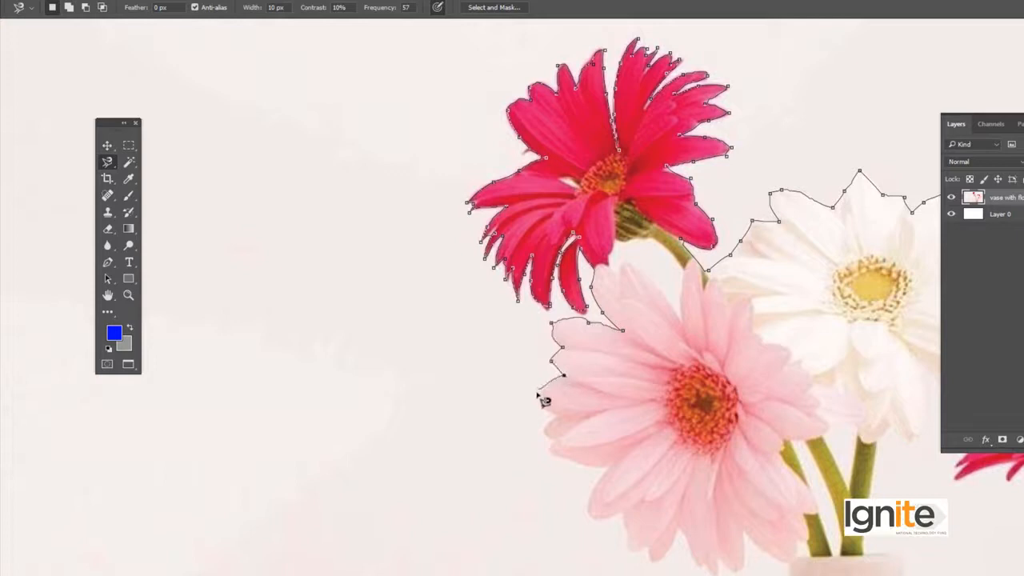
left_click_drag(556, 409, 545, 254)
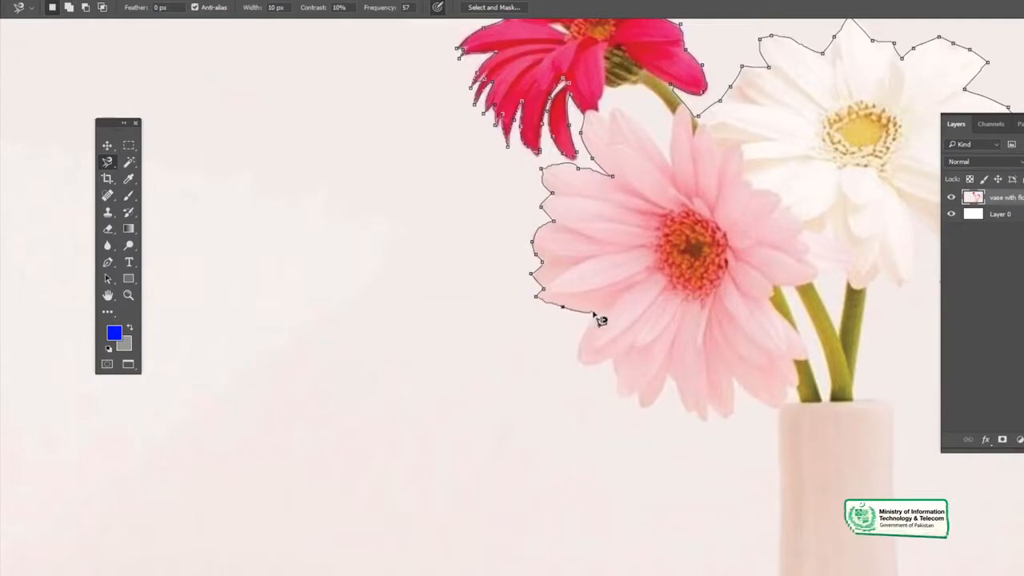
left_click_drag(604, 333, 499, 240)
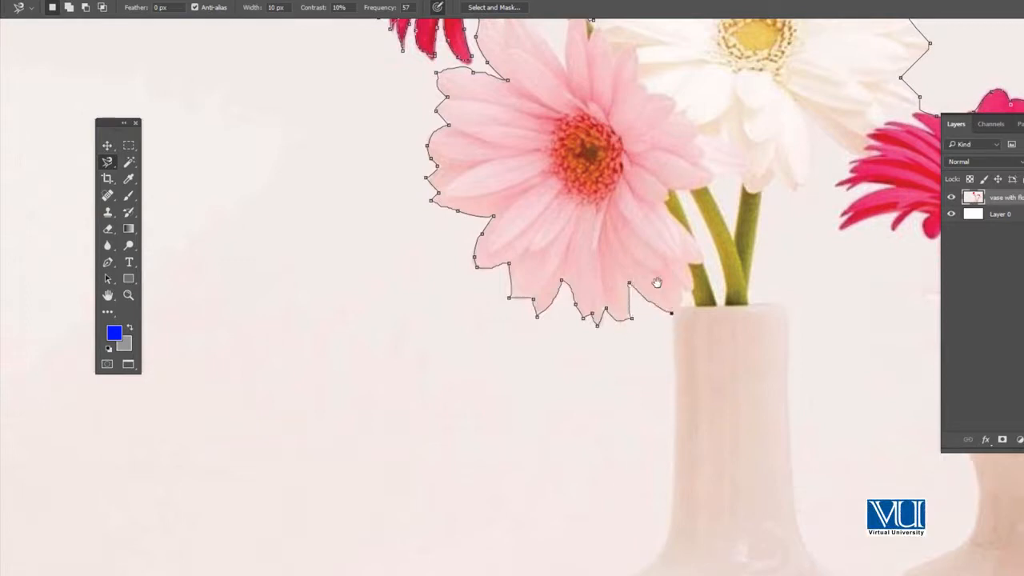
- Trace the left vase's neck, body and base, follow the right vase's bottom edge, and close the outline at its starting point
left_click_drag(656, 282, 588, 160)
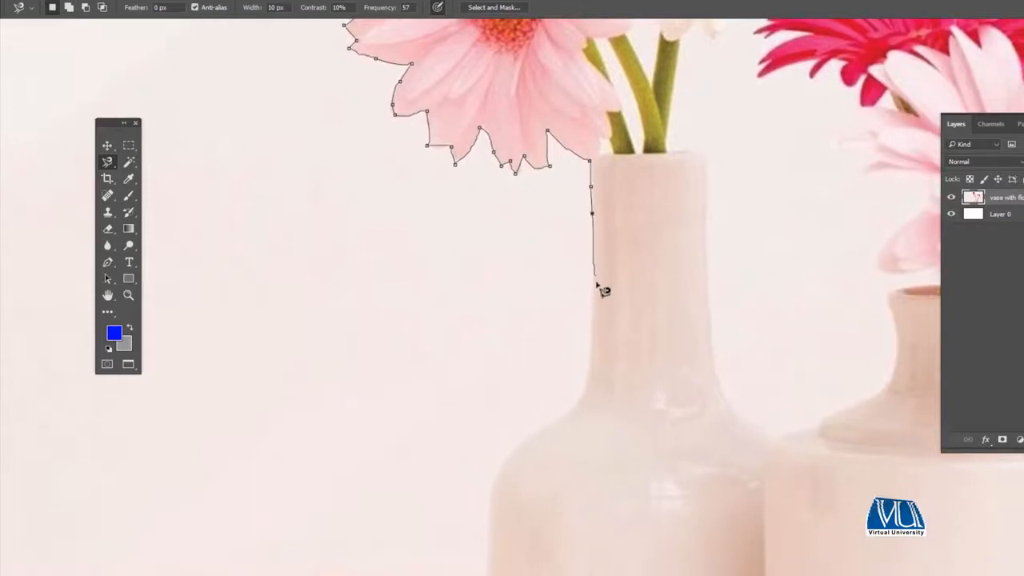
mouse_move(592, 333)
left_mouse_down()
mouse_move(609, 141)
mouse_move(612, 160)
mouse_move(596, 205)
mouse_move(577, 94)
left_mouse_up()
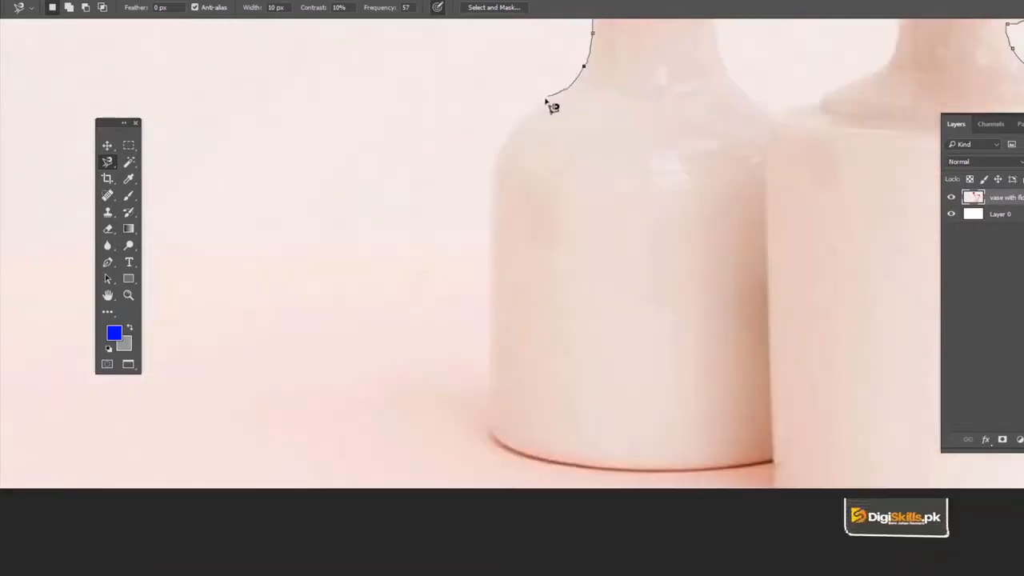
left_click_drag(514, 122, 498, 71)
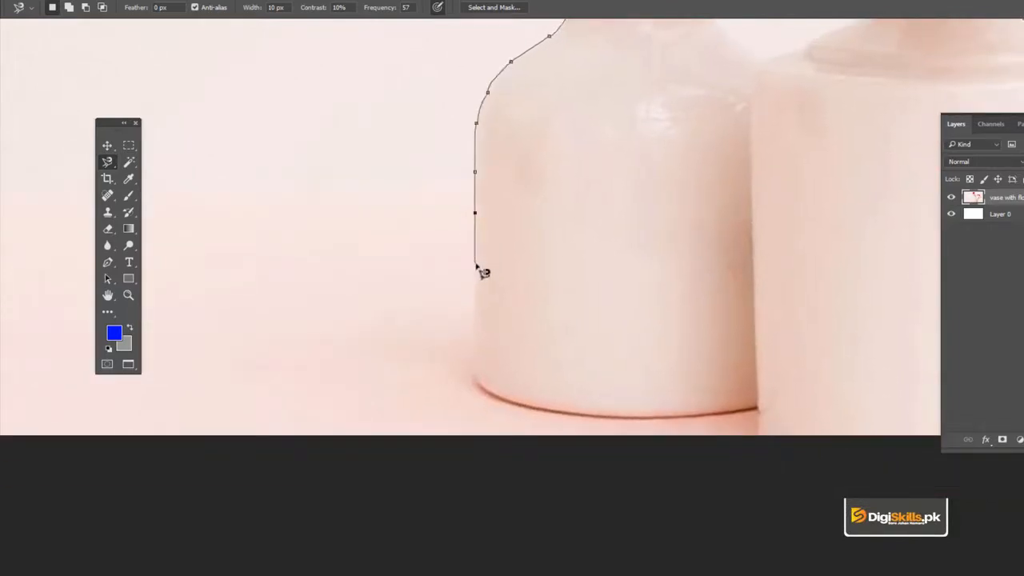
left_click_drag(484, 273, 400, 114)
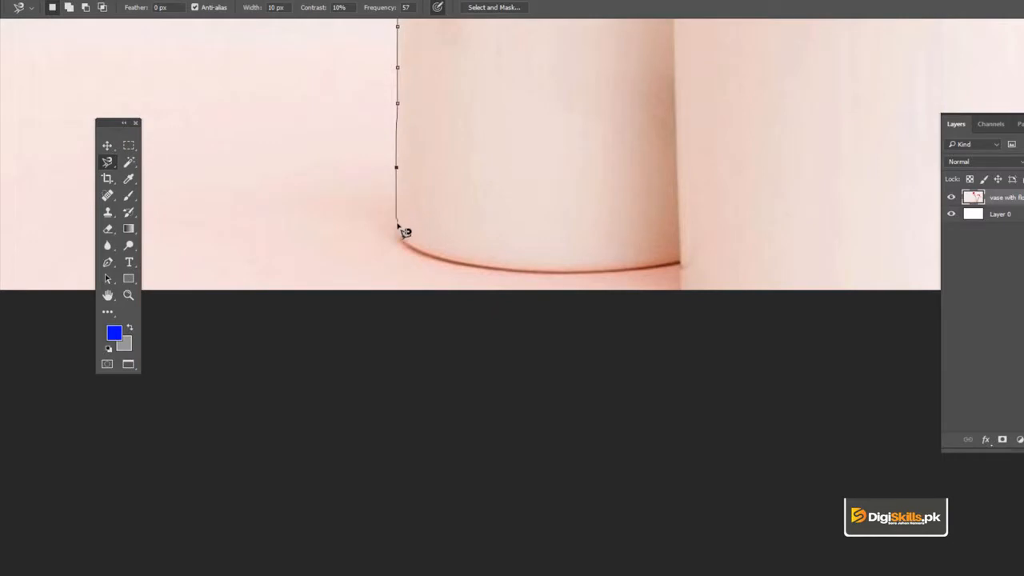
mouse_move(450, 269)
left_mouse_down()
mouse_move(625, 281)
mouse_move(683, 264)
mouse_move(519, 208)
left_mouse_up()
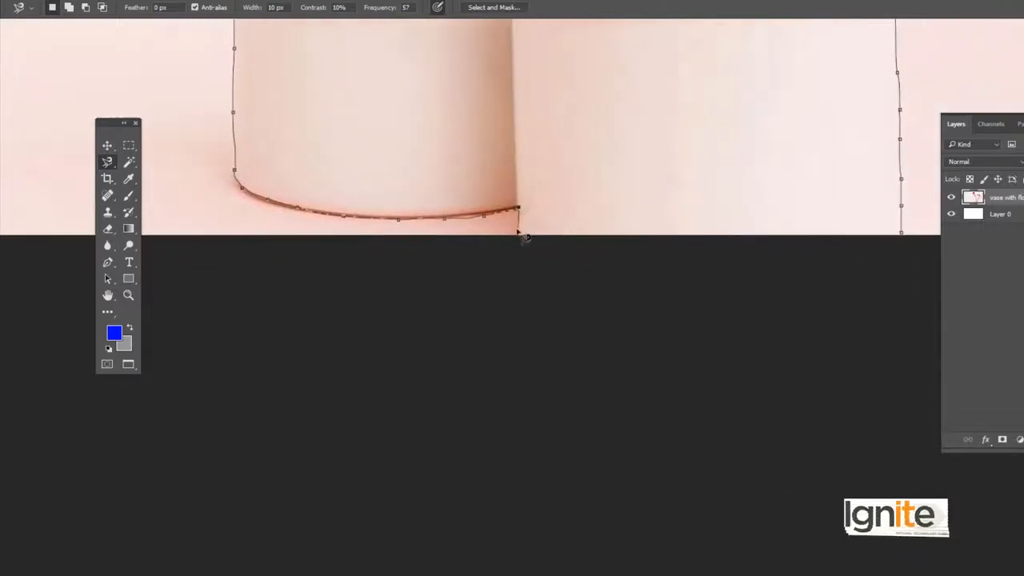
left_click_drag(615, 232, 500, 228)
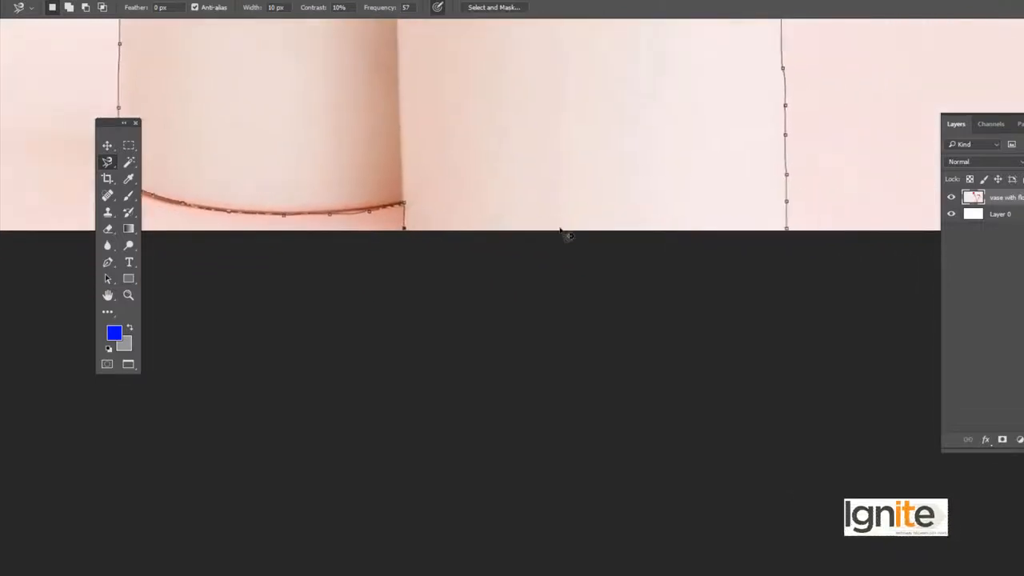
left_click(790, 231)
- Review the finished selection around both vases and their flowers
key("s")
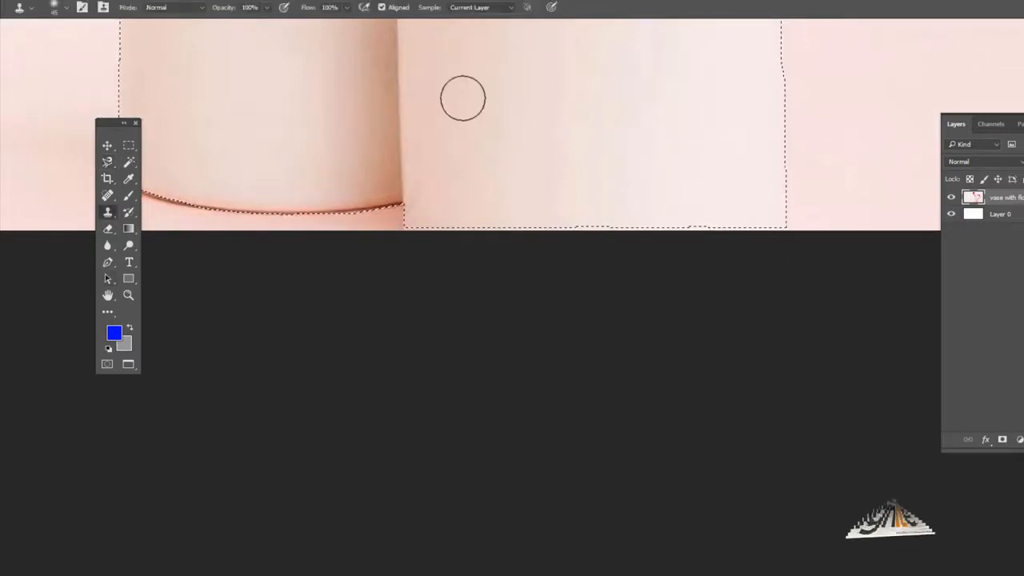
key("z")
left_click(458, 101, "alt")
left_click(466, 67, "alt")
key("v")
left_click_drag(481, 40, 538, 240)
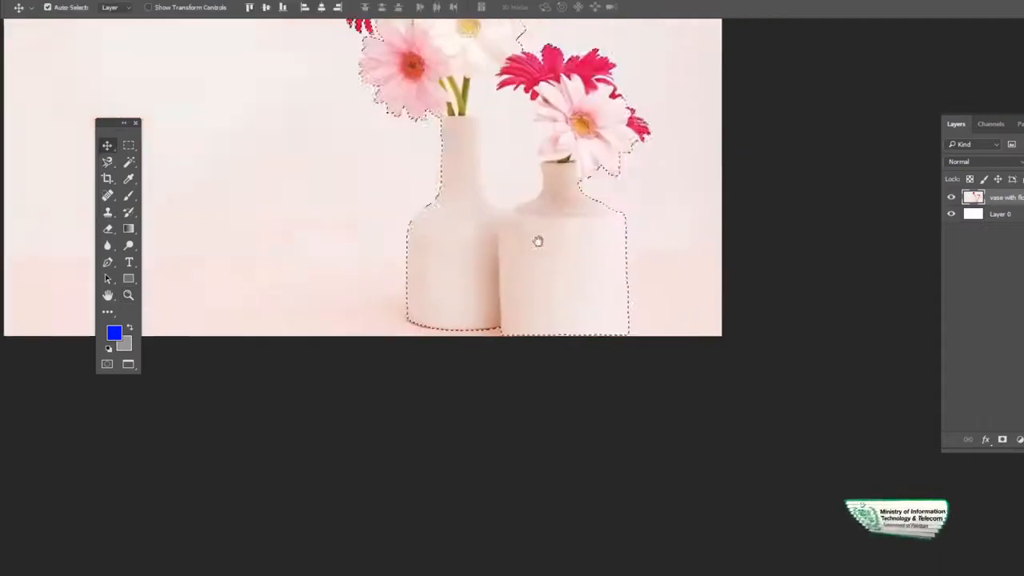
key("ctrl+0")
key("z")
key("ctrl+d")
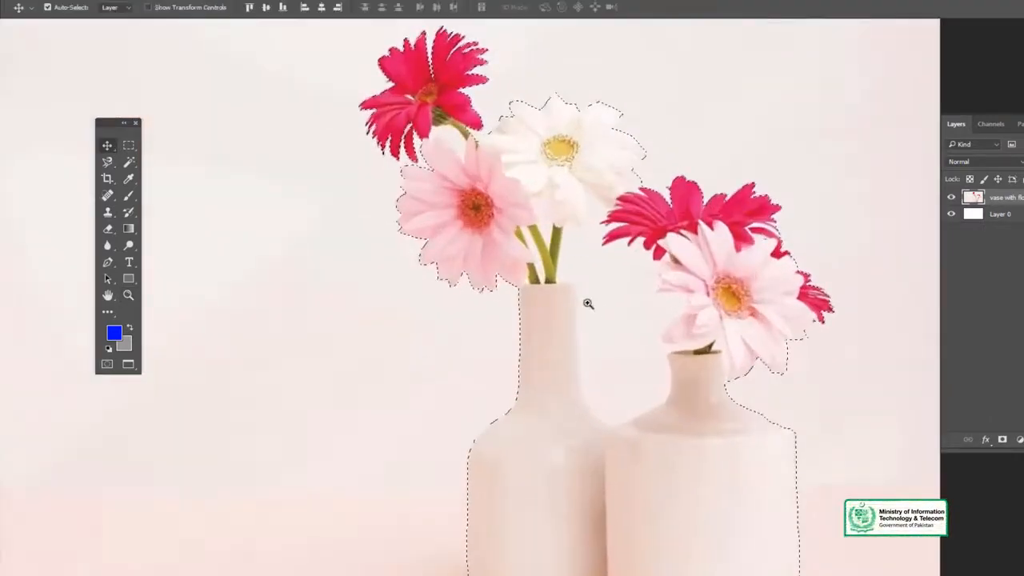
- Try moving the selected vases and flowers into the empty area left of them in the photo, and undo the moves
scroll(592, 304, "up", 3)
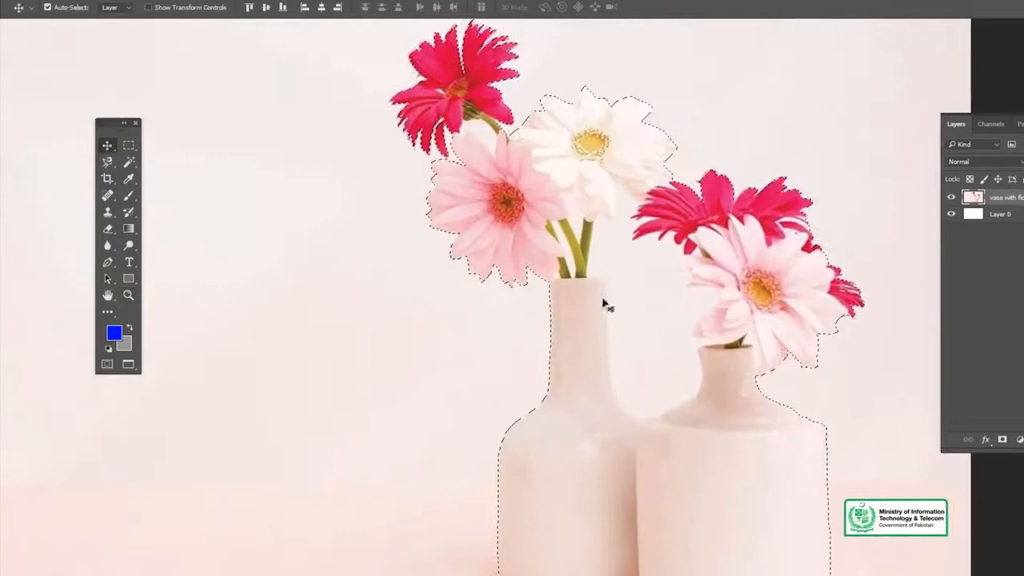
key("z")
left_click(560, 288, "alt")
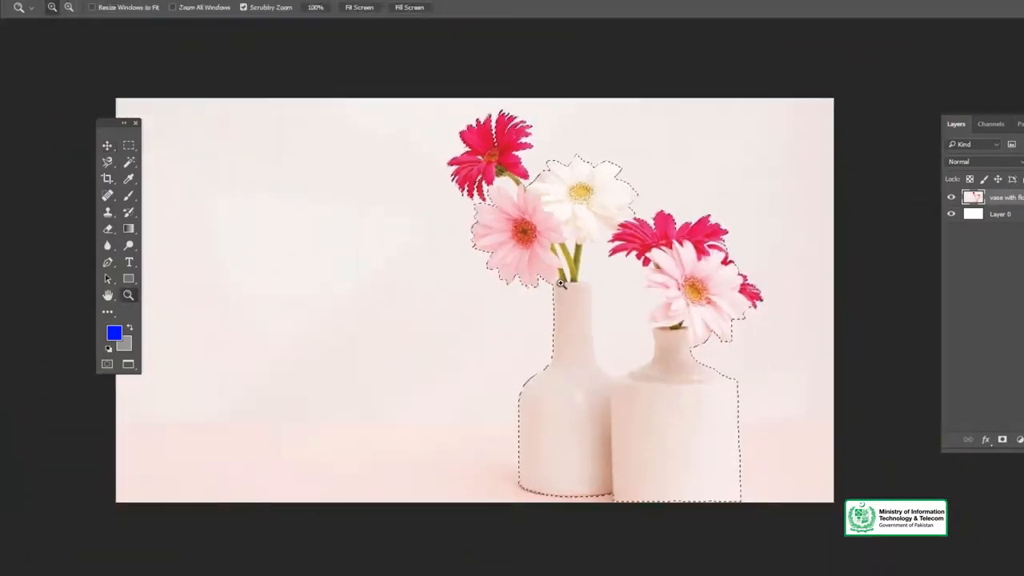
key("v")
left_click_drag(650, 270, 424, 270)
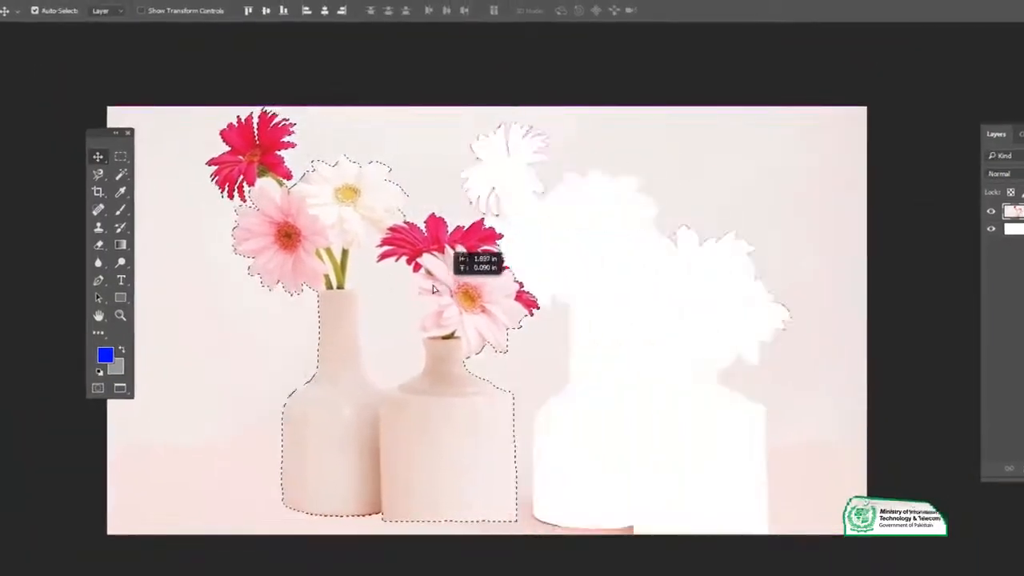
key("ctrl+z")
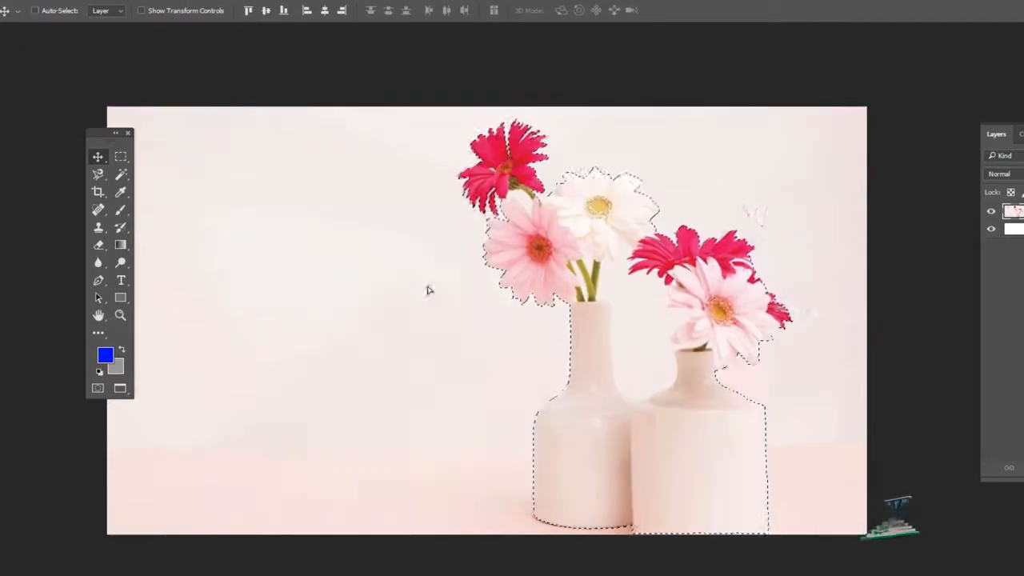
left_click_drag(726, 218, 753, 207)
key("ctrl+z")
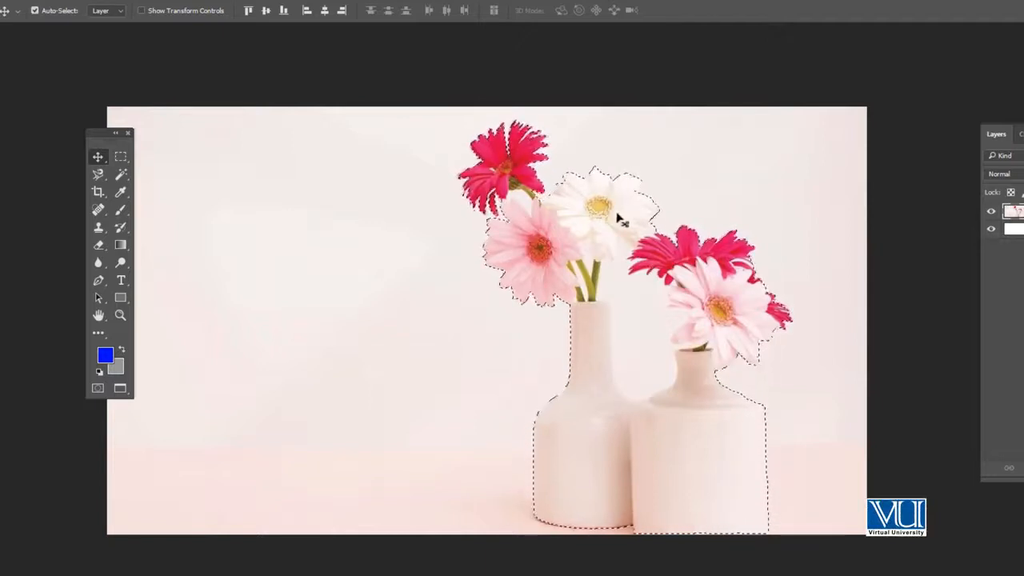
- Delete the selected vases and flowers from the photo layer, examine the cut edges up close, and undo the deletion
key("Delete")
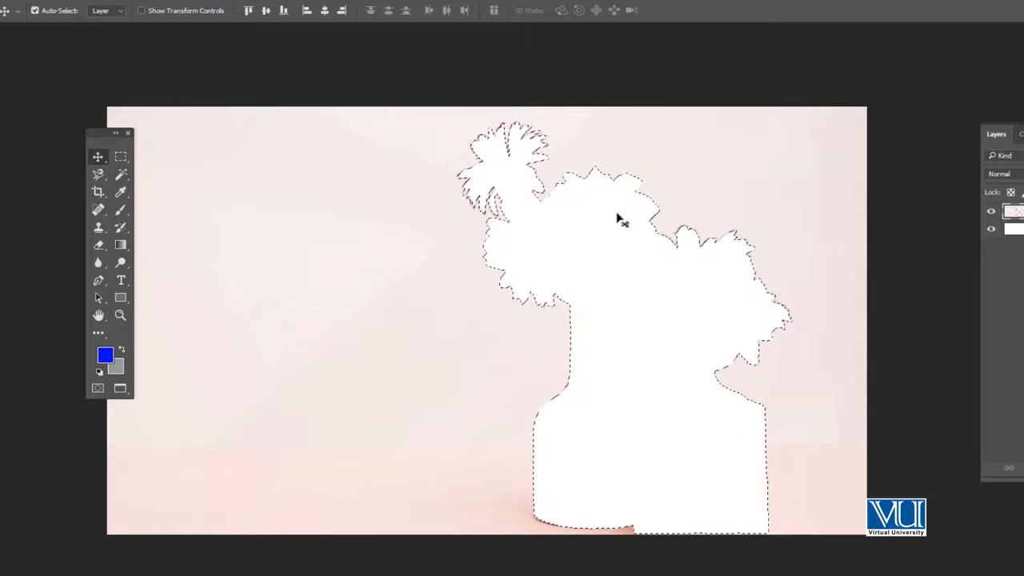
key("ctrl+space")
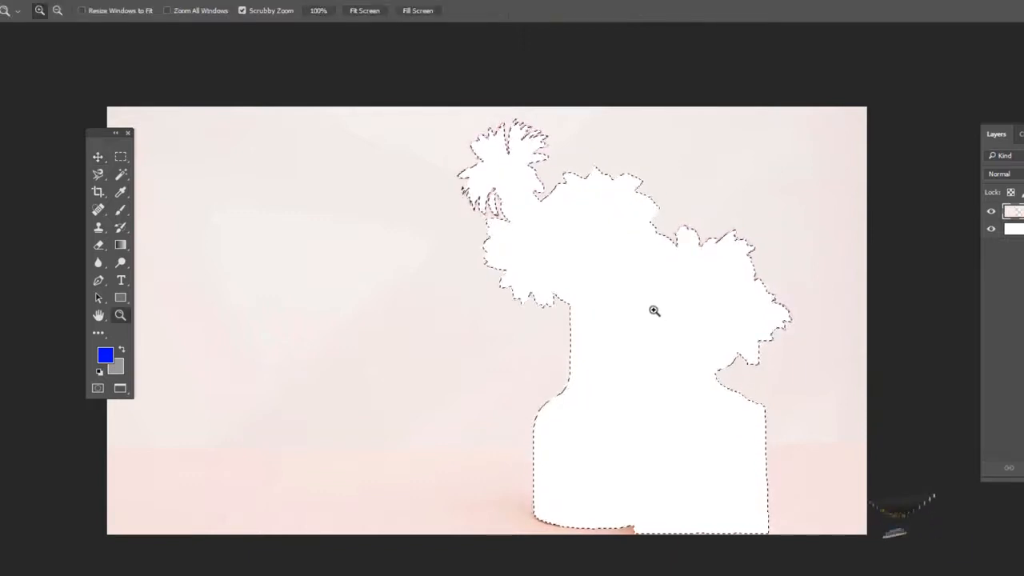
left_click(657, 316, "ctrl")
key("space")
left_click_drag(651, 287, 578, 296)
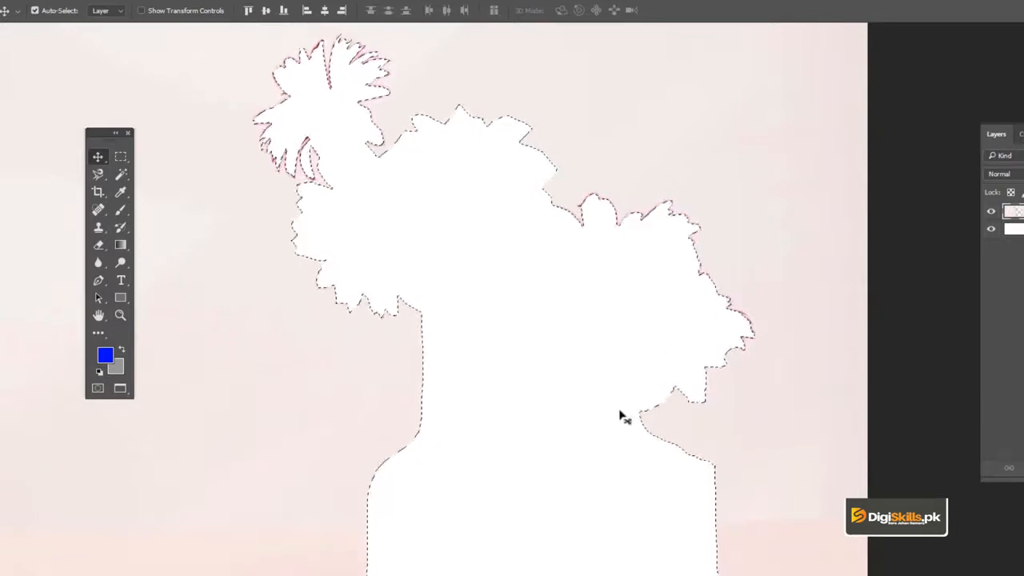
key("ctrl+z")
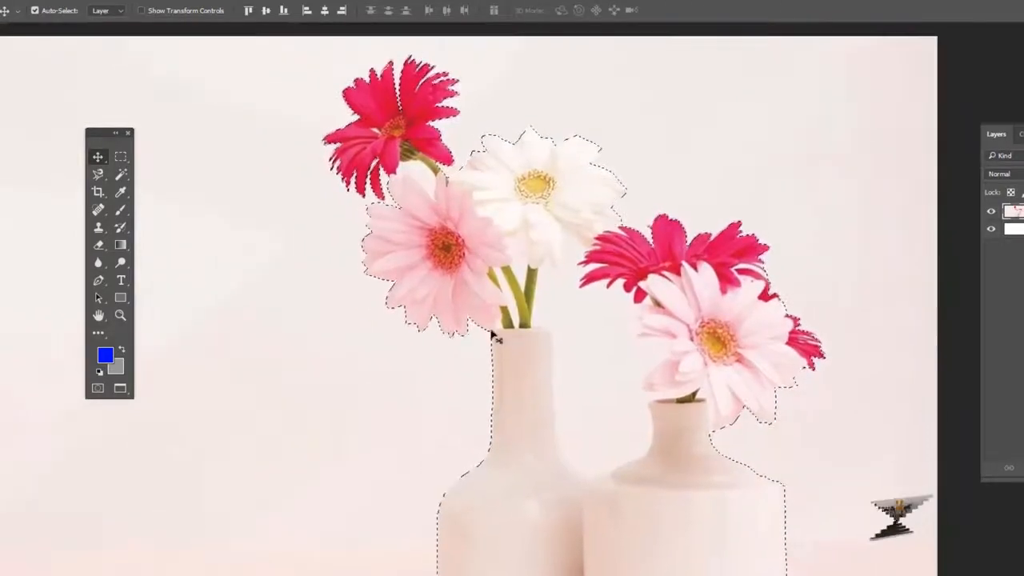
- Invert the selection and delete the photo's background around the vases and flowers
left_click_drag(490, 349, 461, 302)
key("ctrl+z")
key("z")
key("ctrl+minus")
key("v")
key("ctrl+shift+i")
key("Delete")
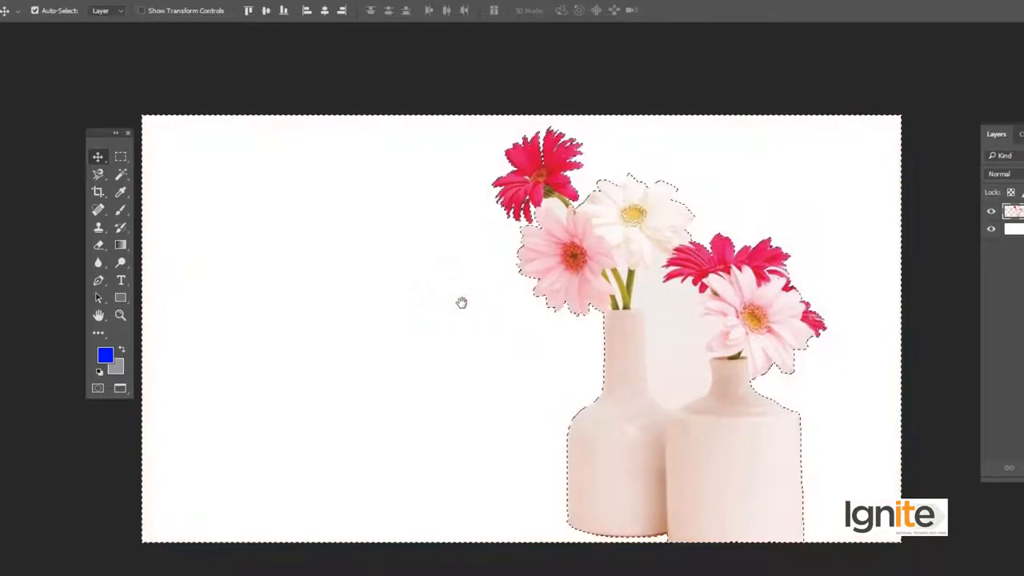
- Examine the cut-out edges around the flowers and vases up close, and clear the selection
key("ctrl+d")
key("z")
left_click(711, 306)
left_click(711, 306)
key("v")
key("ctrl+shift+d")
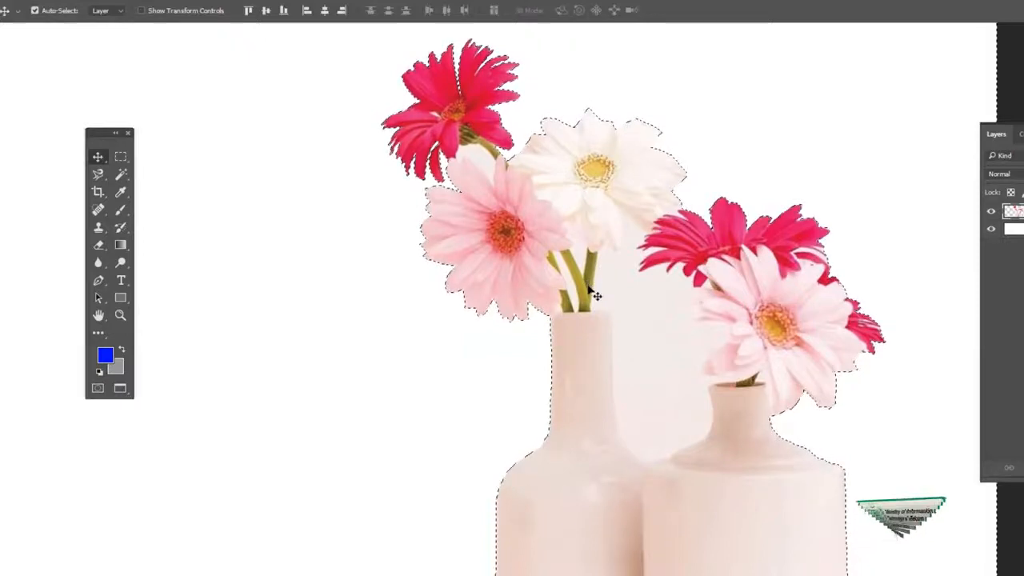
key("z")
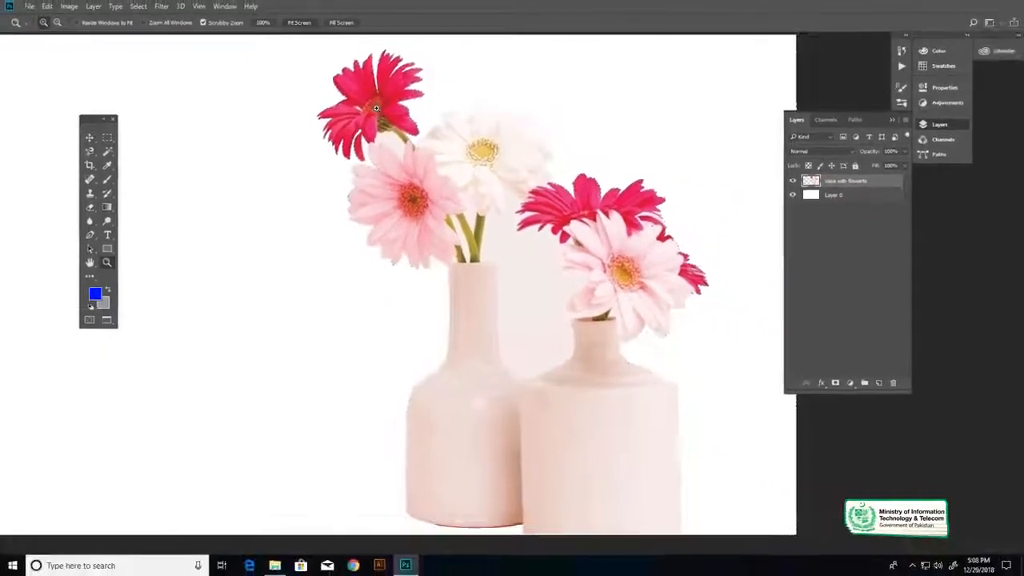
left_click(308, 20)
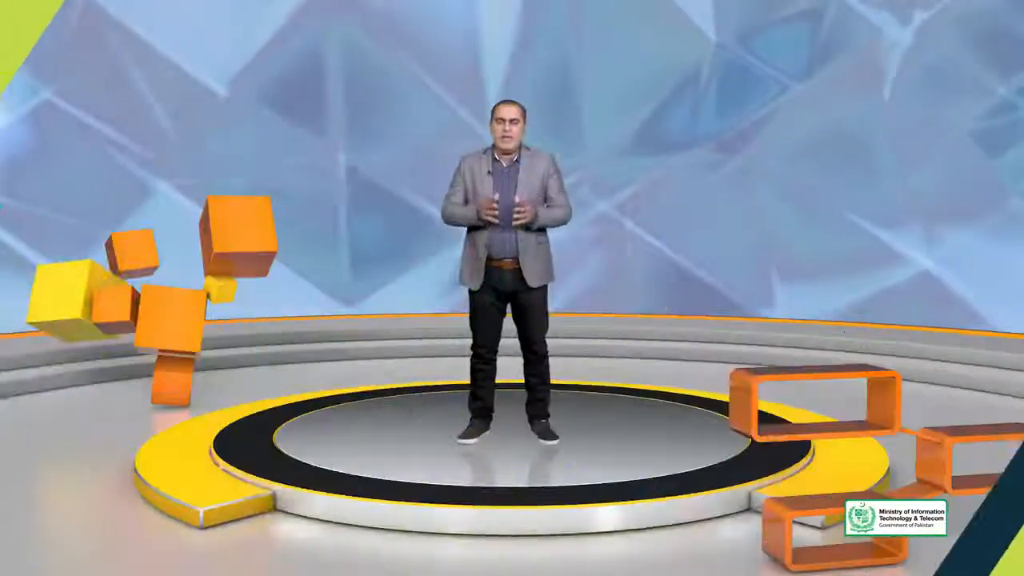